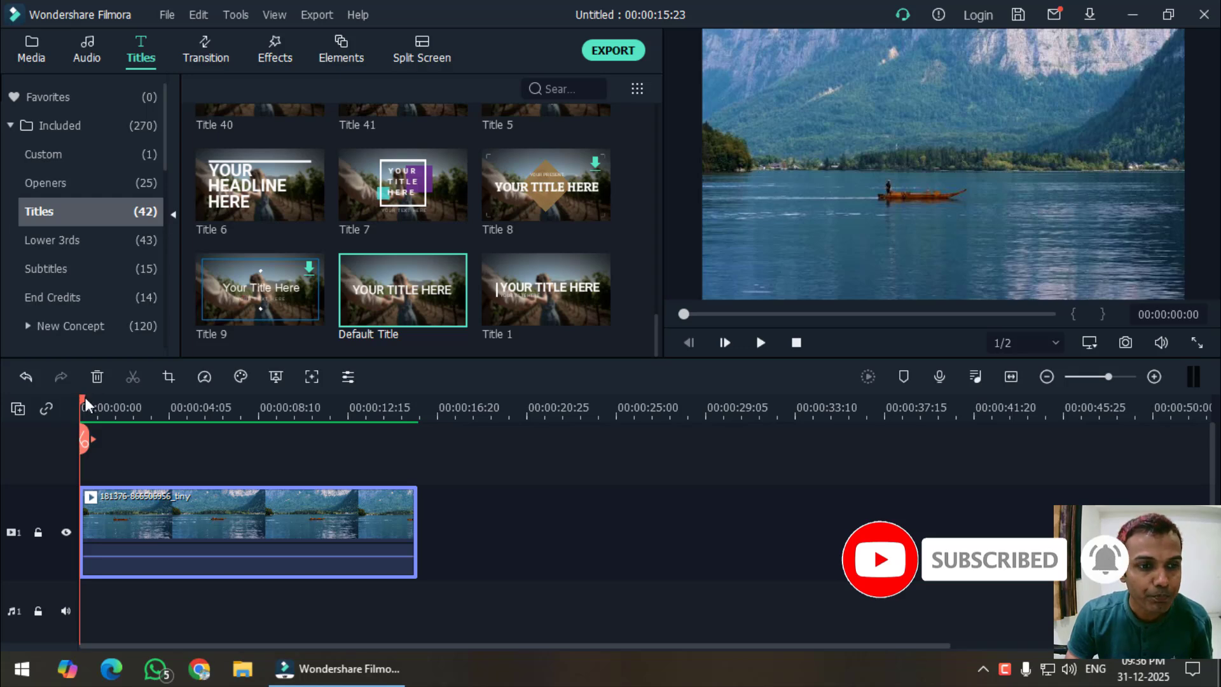
# - Enable motion tracking on the lake video clip, with the playhead at the clip's start
pyautogui.moveTo(86, 396); pyautogui.dragTo(54, 426)
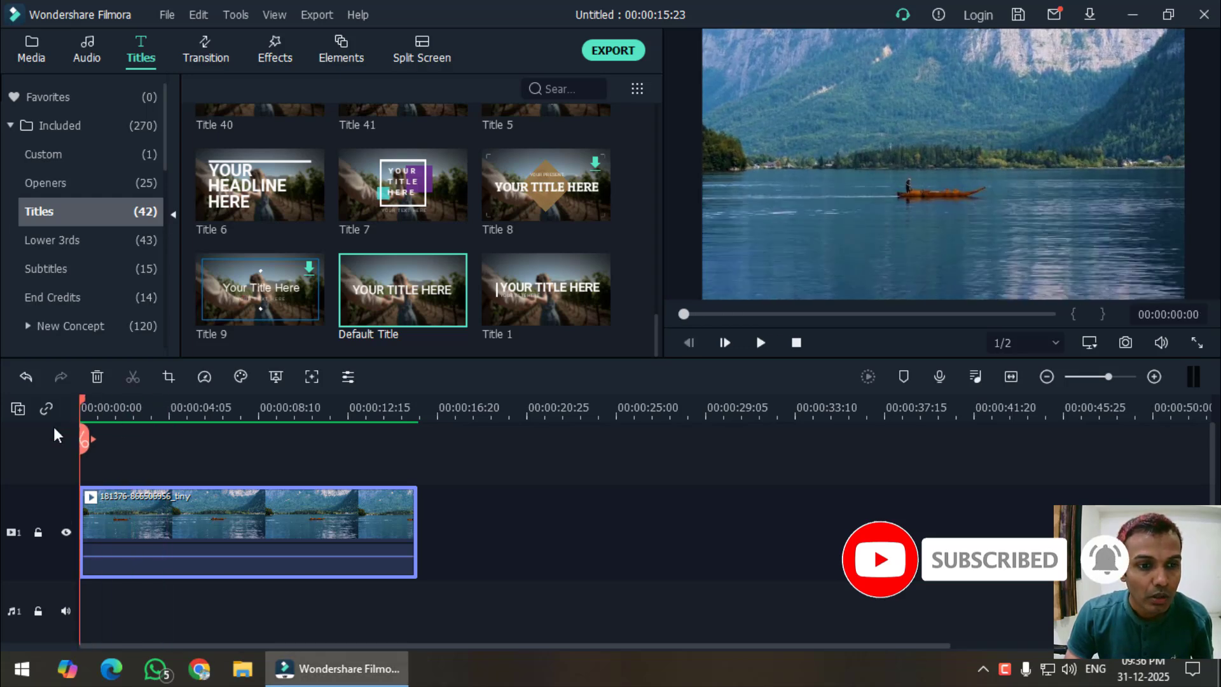
pyautogui.rightClick(198, 521)
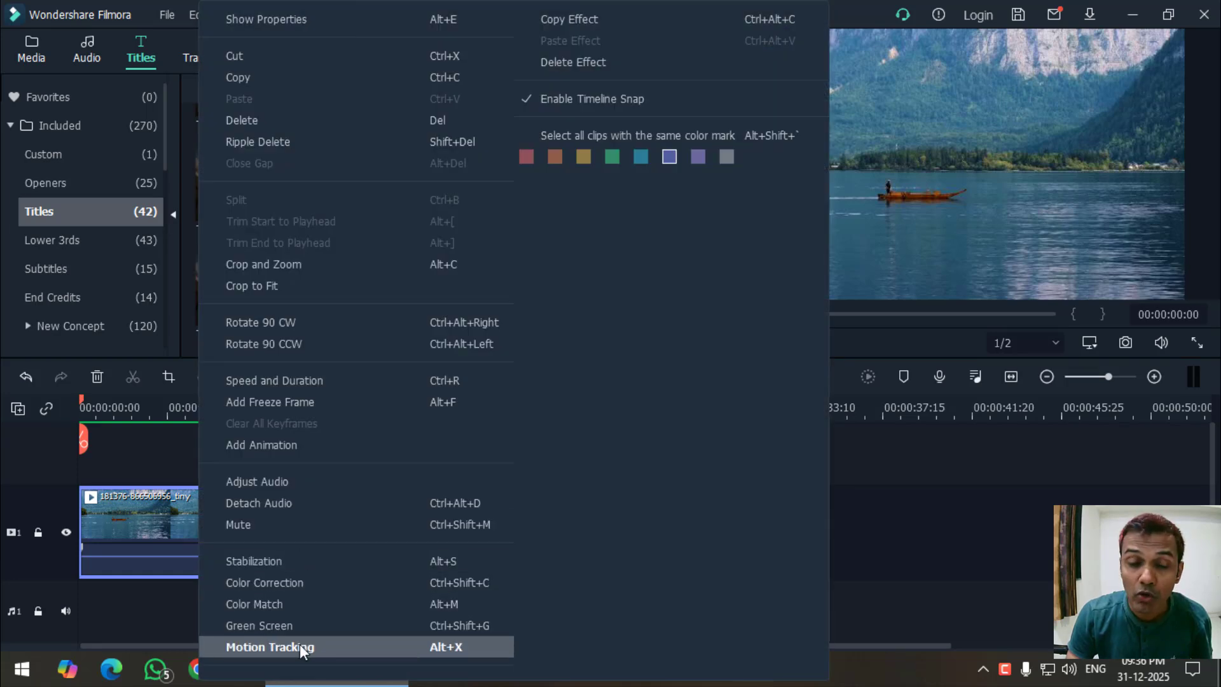
pyautogui.click(150, 530)
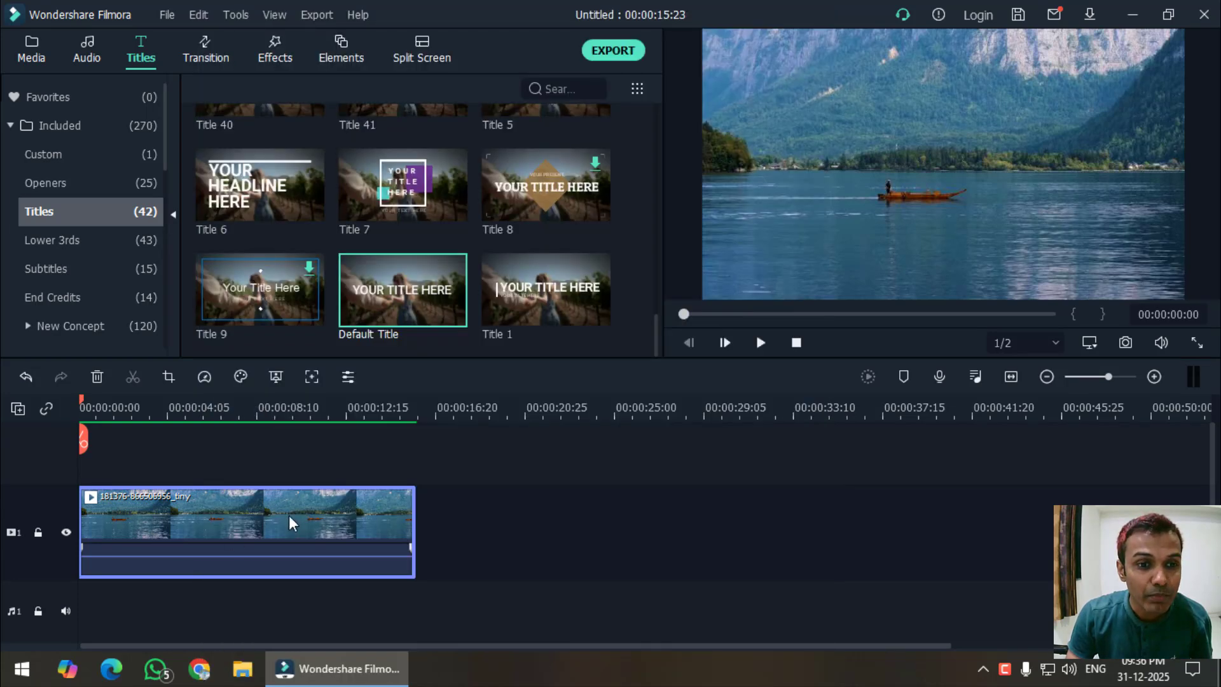
pyautogui.click(316, 377)
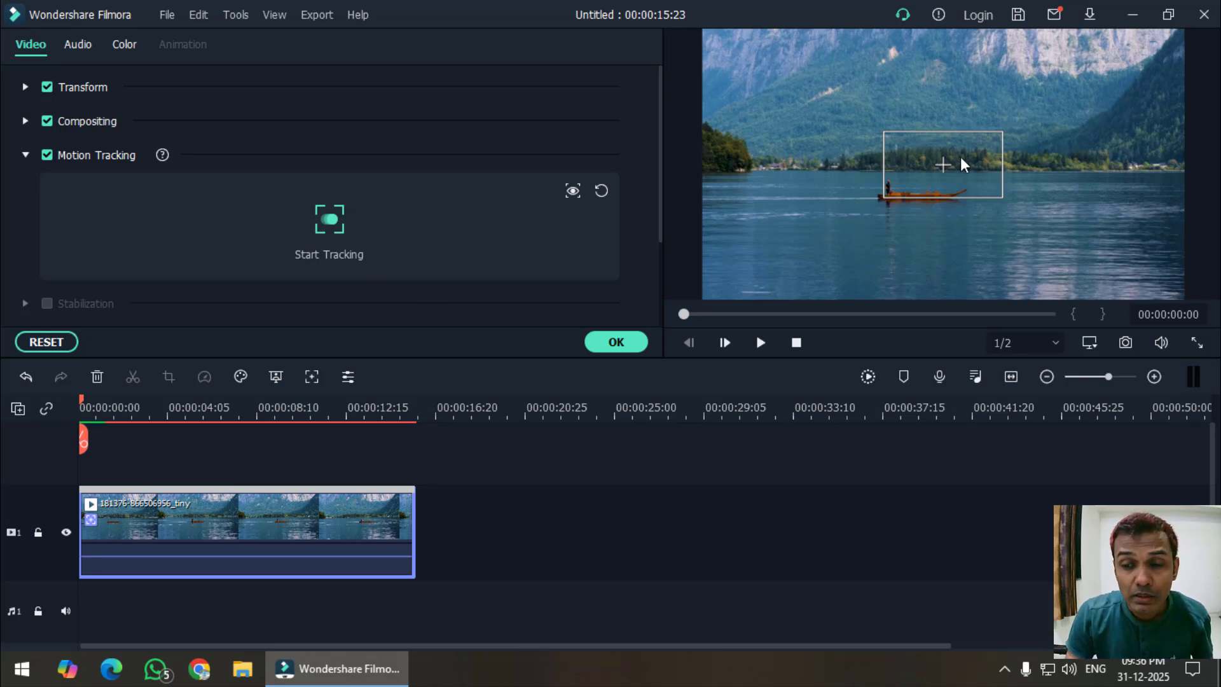
# - Fit the tracking box tightly around the boat, run the motion tracking and apply it to the clip
pyautogui.moveTo(960, 157); pyautogui.dragTo(927, 191)
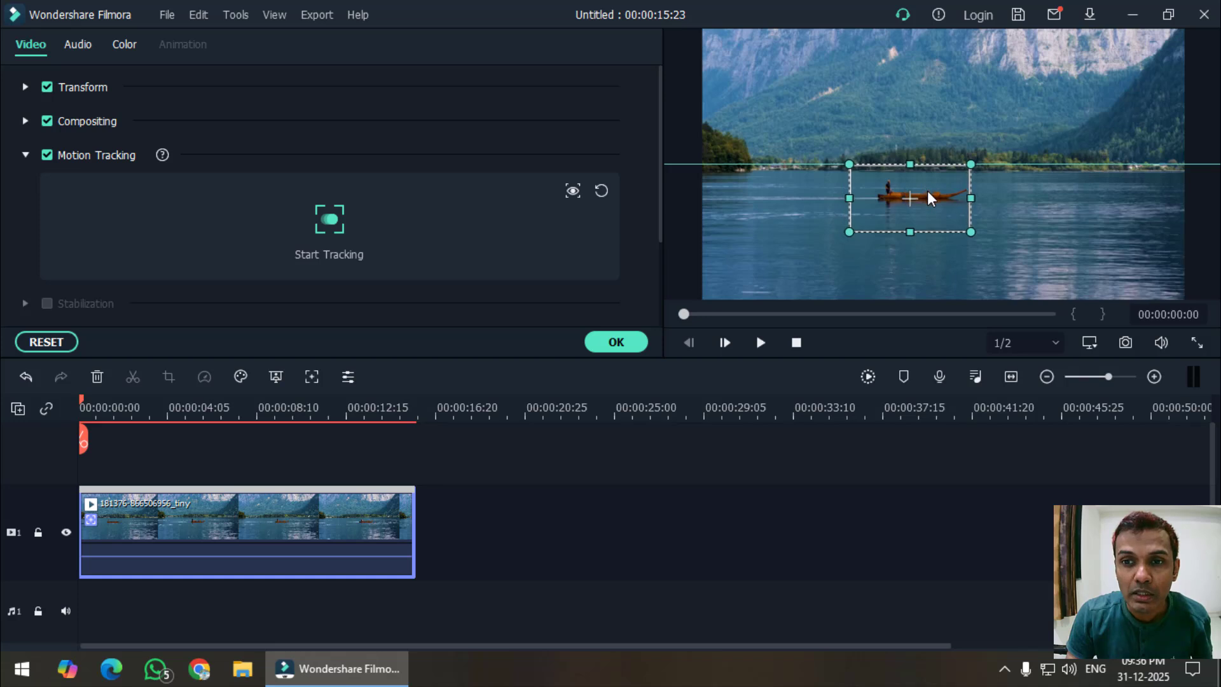
pyautogui.moveTo(910, 232)
pyautogui.mouseDown()
pyautogui.moveTo(933, 189)
pyautogui.moveTo(915, 215)
pyautogui.mouseUp()
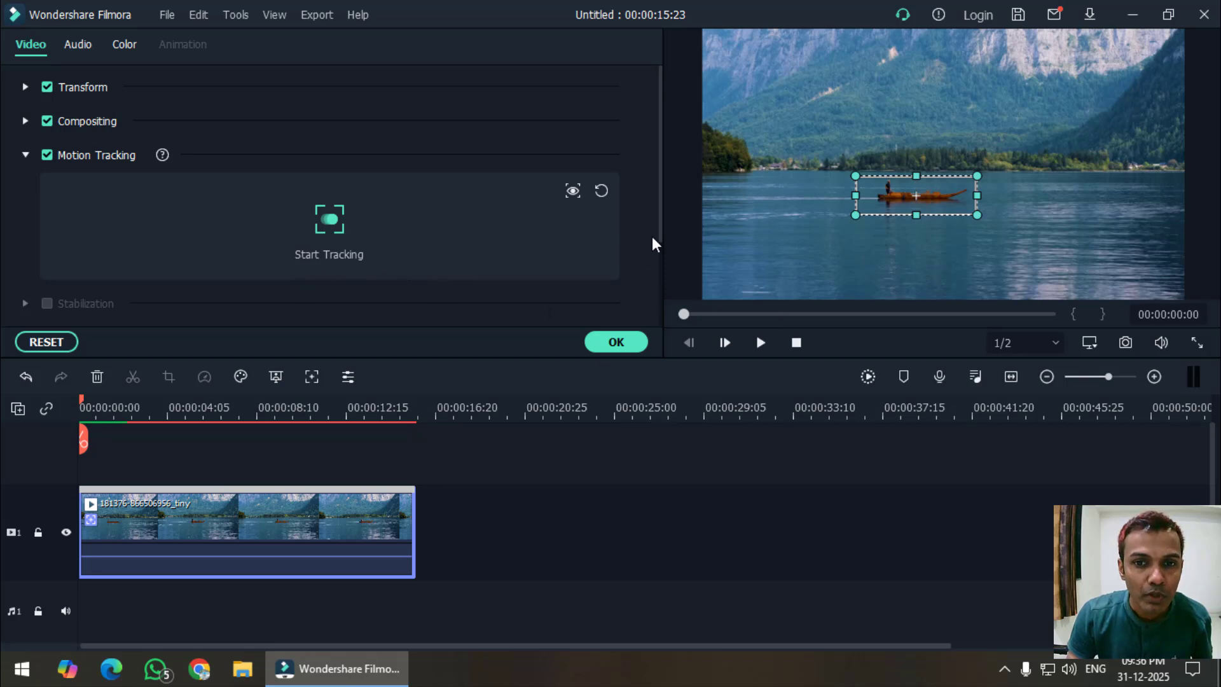
pyautogui.scroll(-2, 658, 235)
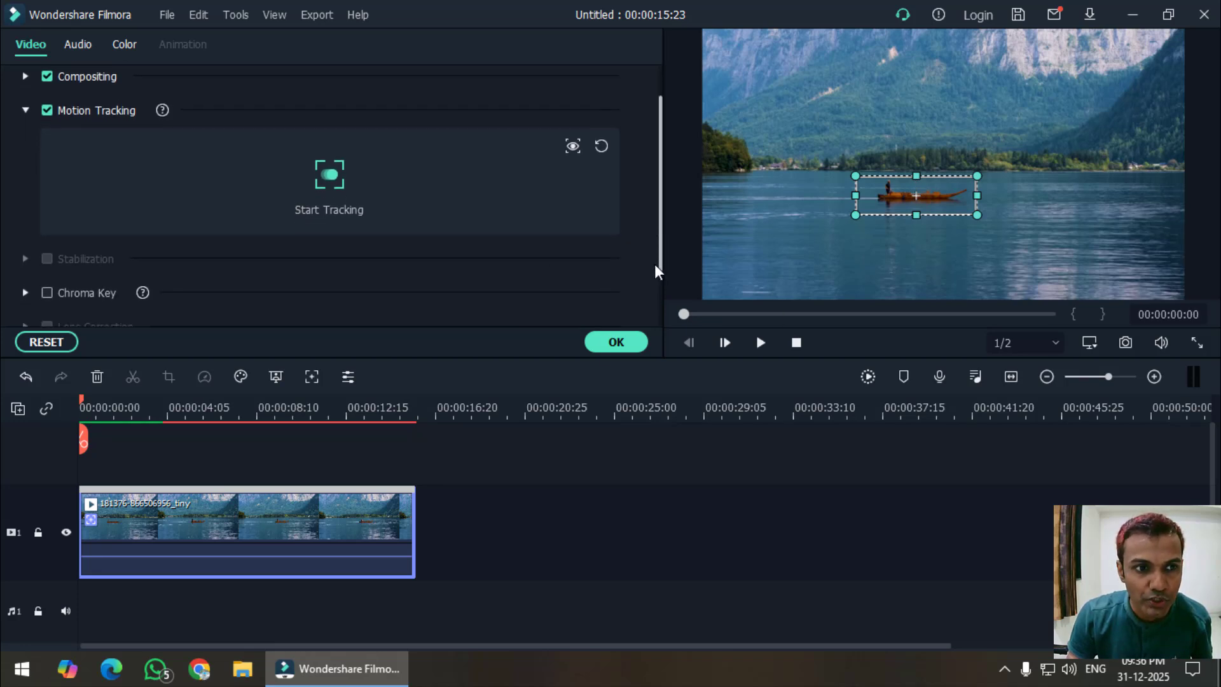
pyautogui.scroll(1, 655, 264)
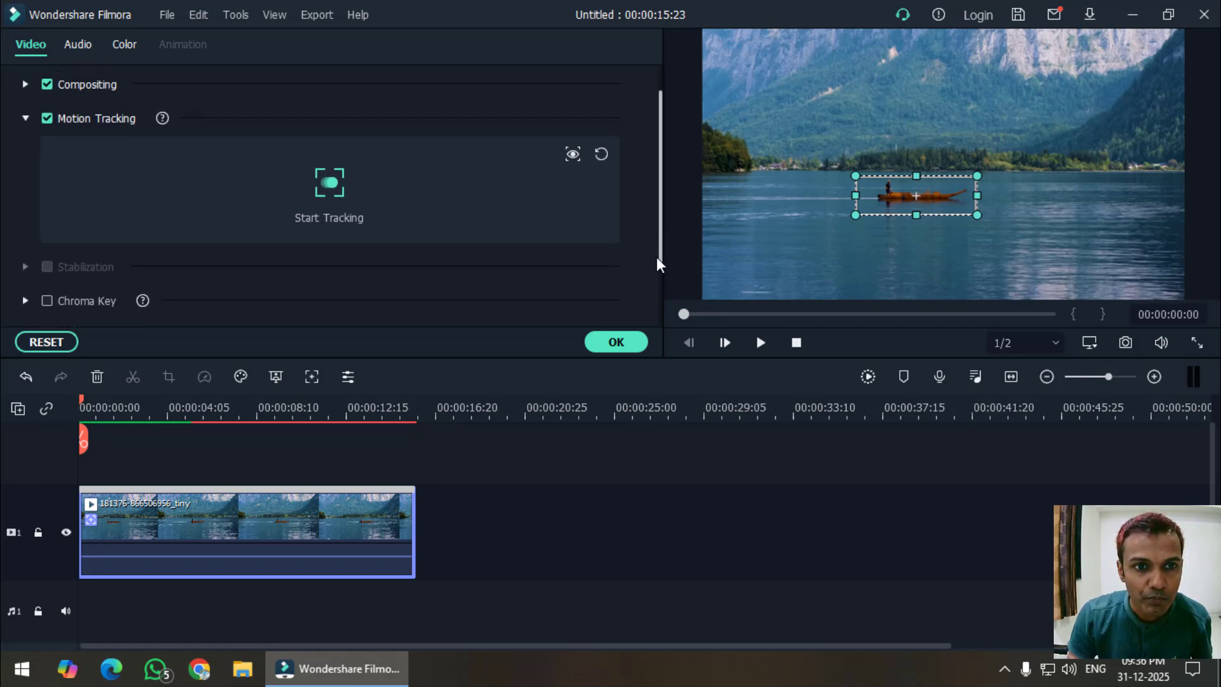
pyautogui.click(337, 190)
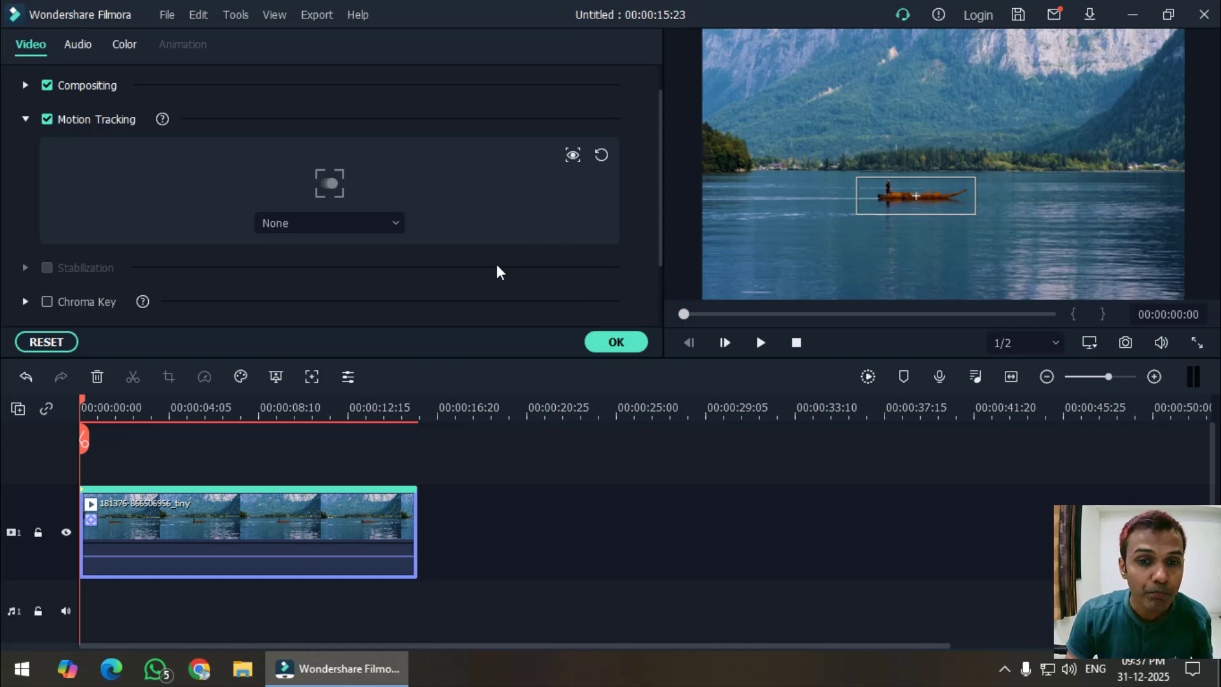
pyautogui.click(607, 343)
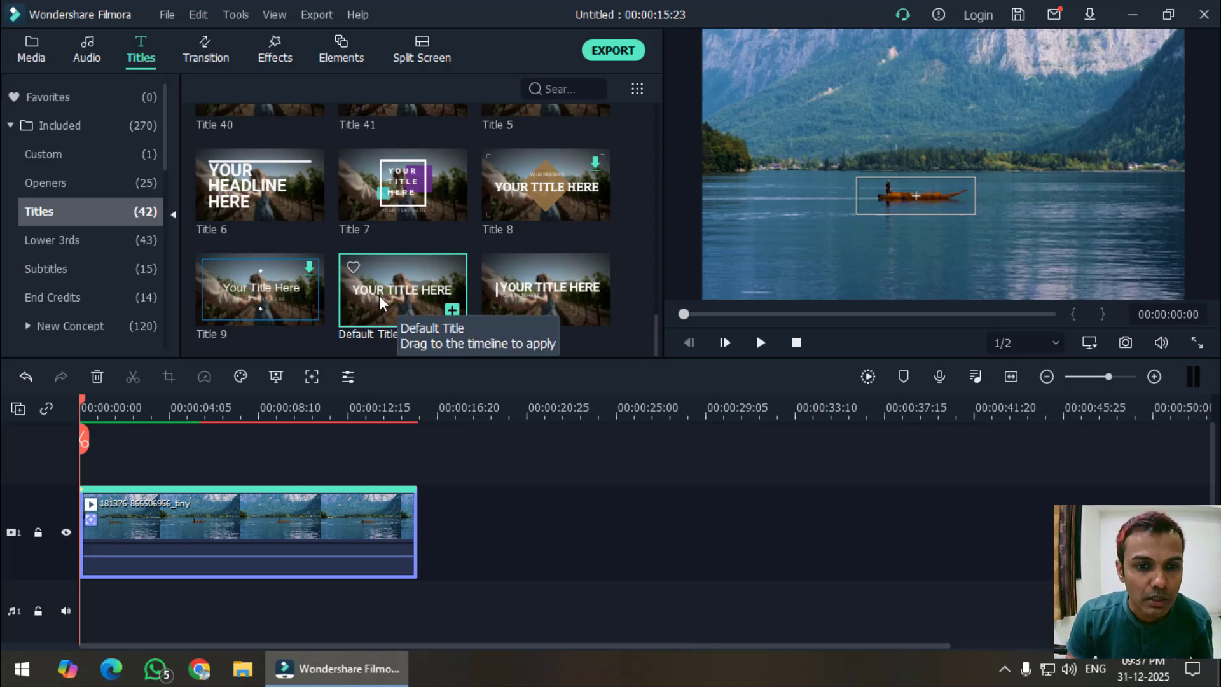
# - Add a Default Title above the video, spanning the clip's full length, and change its text to "Boat"
pyautogui.moveTo(378, 295); pyautogui.dragTo(95, 463)
pyautogui.moveTo(187, 508); pyautogui.dragTo(416, 512)
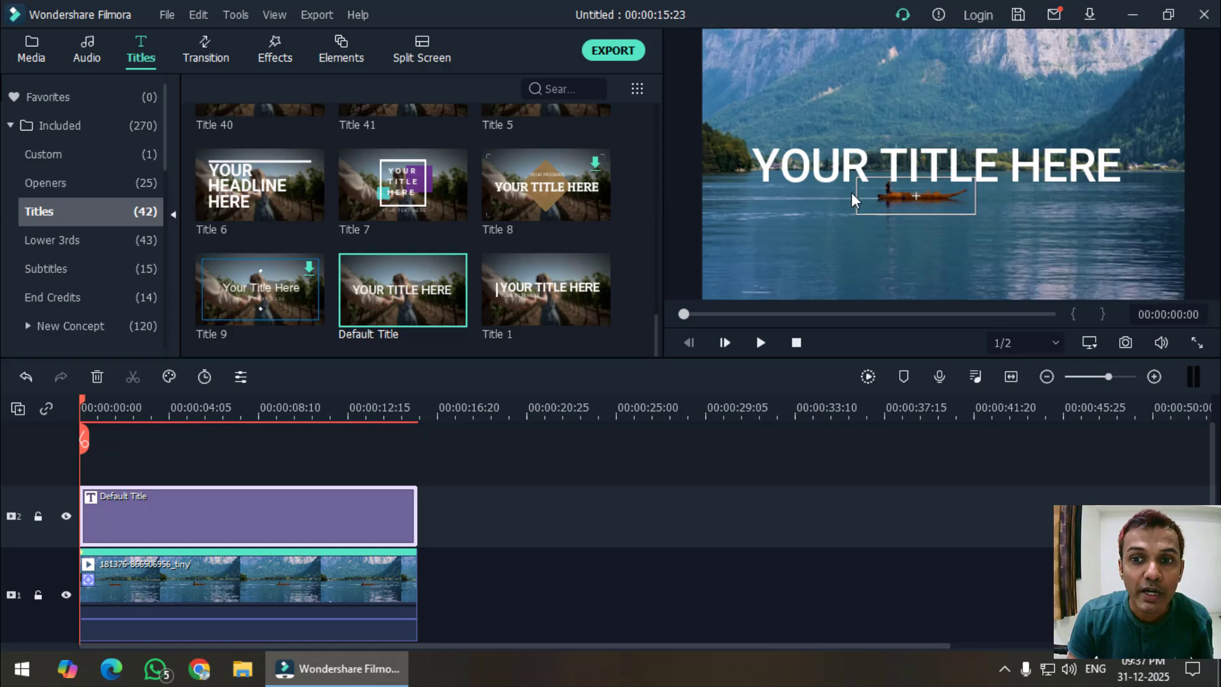
pyautogui.doubleClick(827, 169)
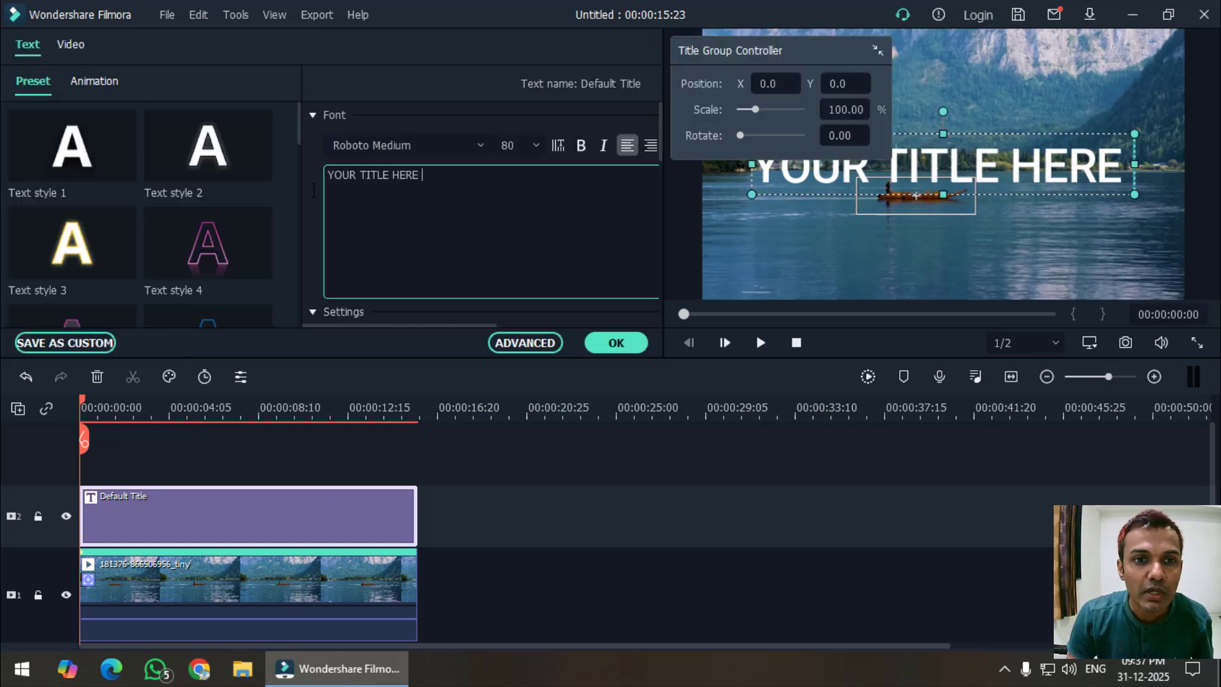
pyautogui.moveTo(313, 190); pyautogui.dragTo(305, 189)
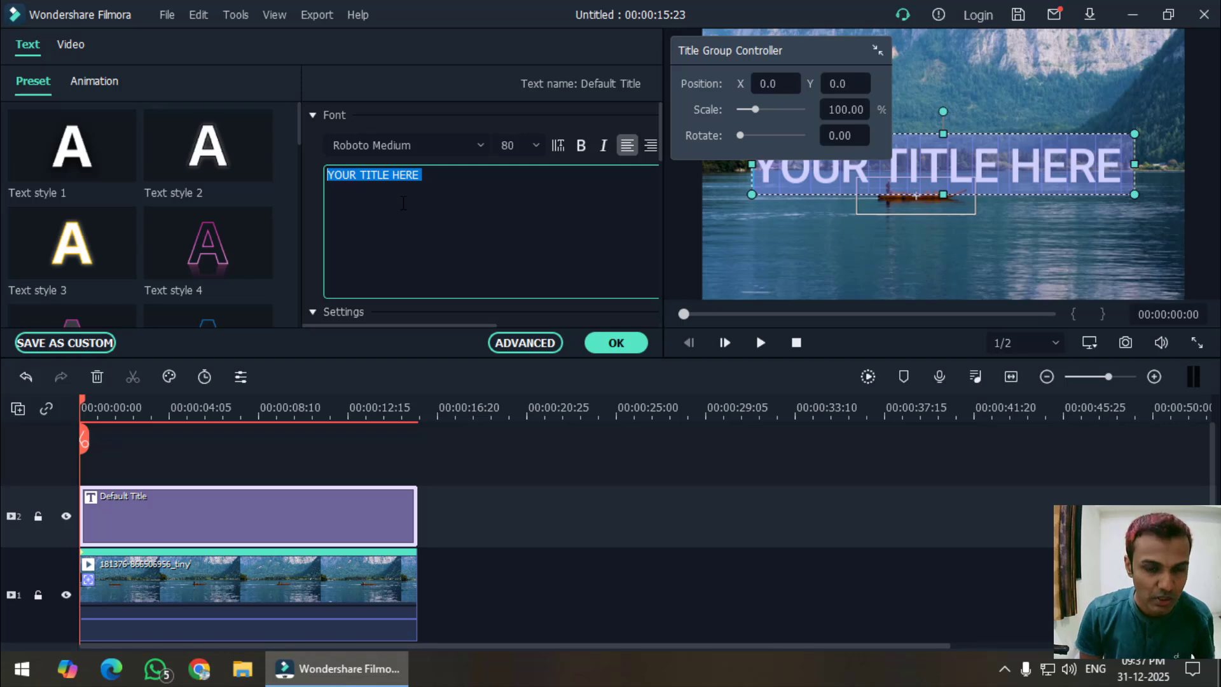
pyautogui.write('Boat')
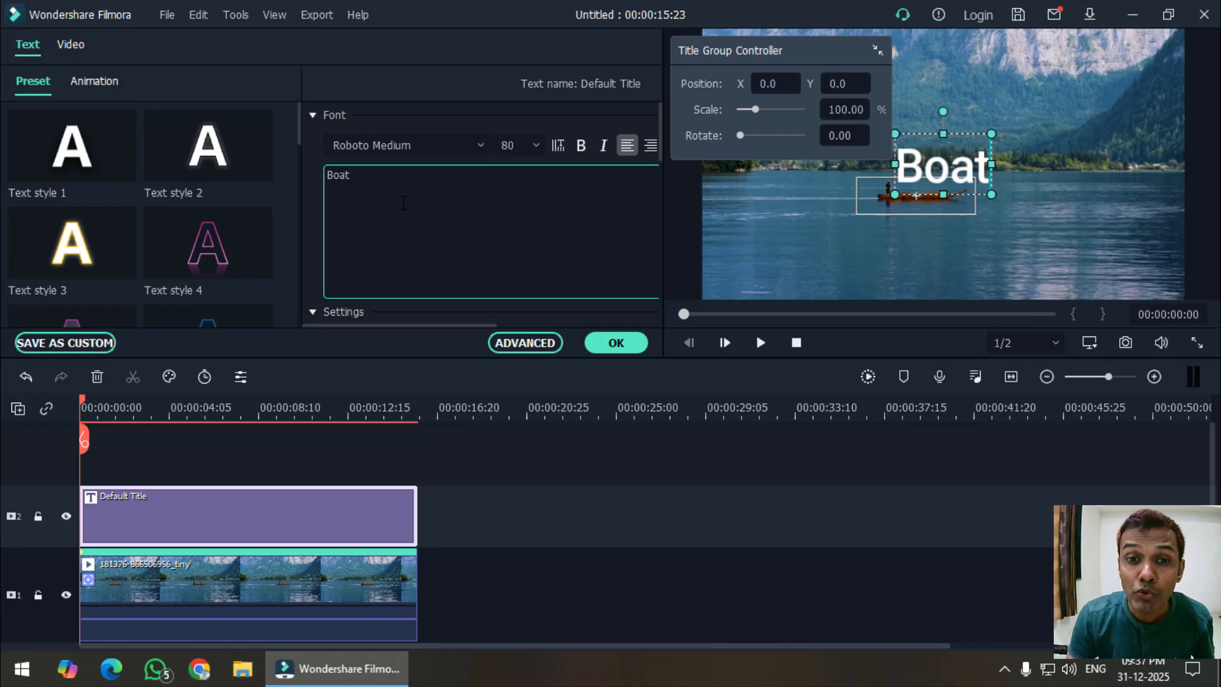
pyautogui.click(600, 344)
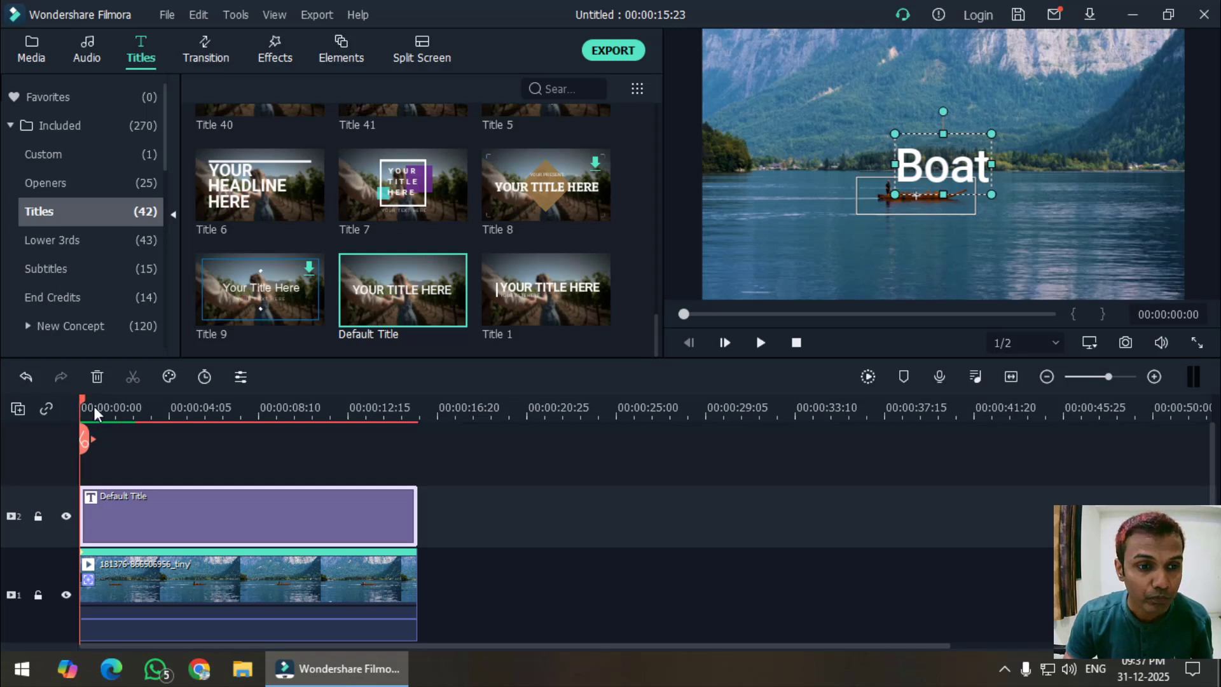
# - Shrink the "Boat" title and place it on the water just below the boat's rear end in the first frame
pyautogui.moveTo(93, 405); pyautogui.dragTo(81, 407)
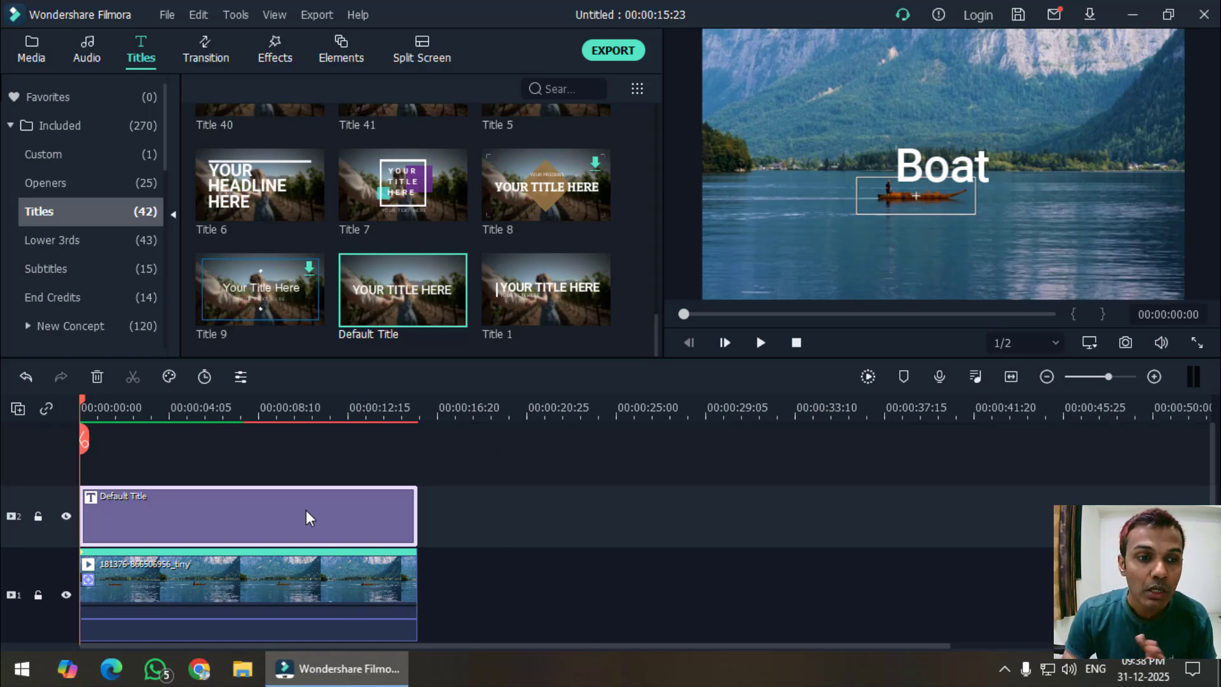
pyautogui.moveTo(80, 406); pyautogui.dragTo(59, 427)
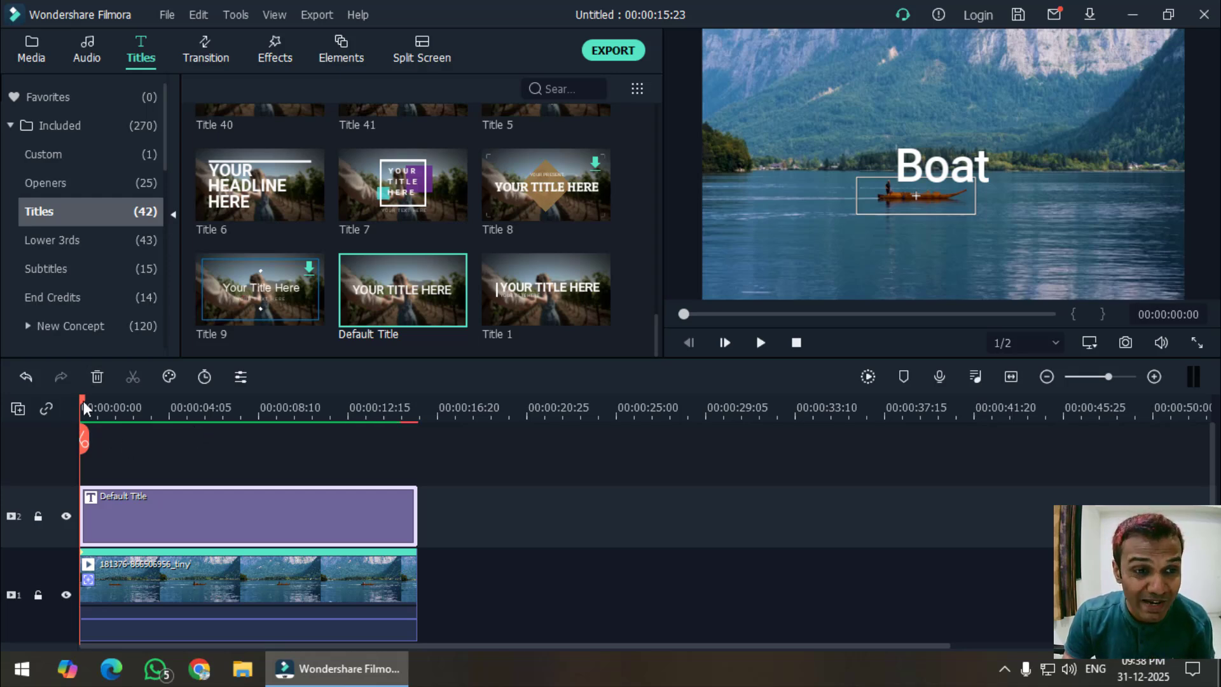
pyautogui.moveTo(82, 406)
pyautogui.mouseDown()
pyautogui.moveTo(162, 406)
pyautogui.moveTo(80, 405)
pyautogui.mouseUp()
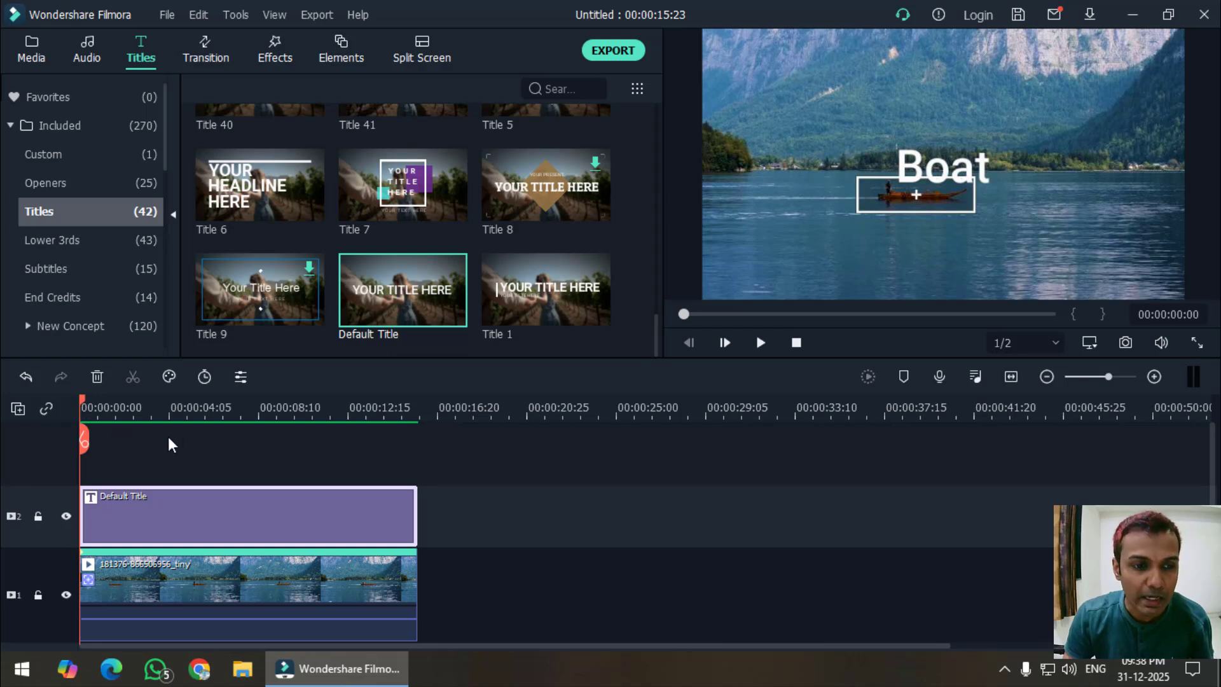
pyautogui.click(929, 164)
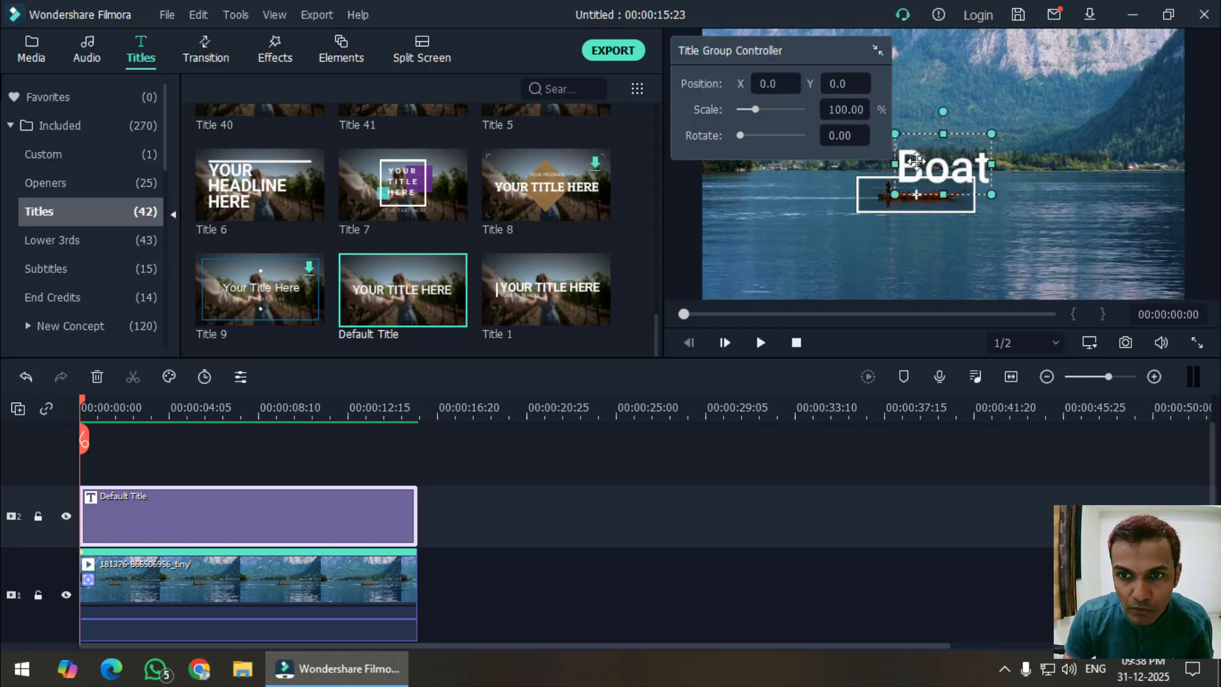
pyautogui.moveTo(929, 164); pyautogui.dragTo(877, 220)
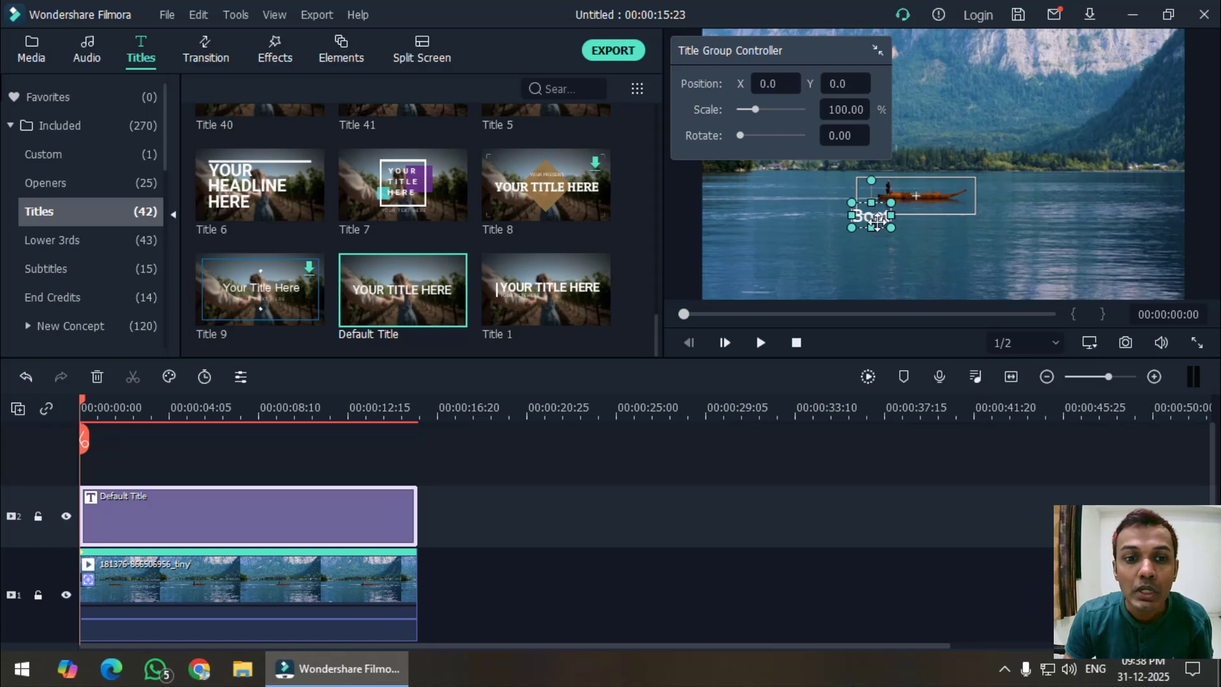
# - Link the Default Title to the video clip's motion tracking and apply the setting
pyautogui.click(360, 588)
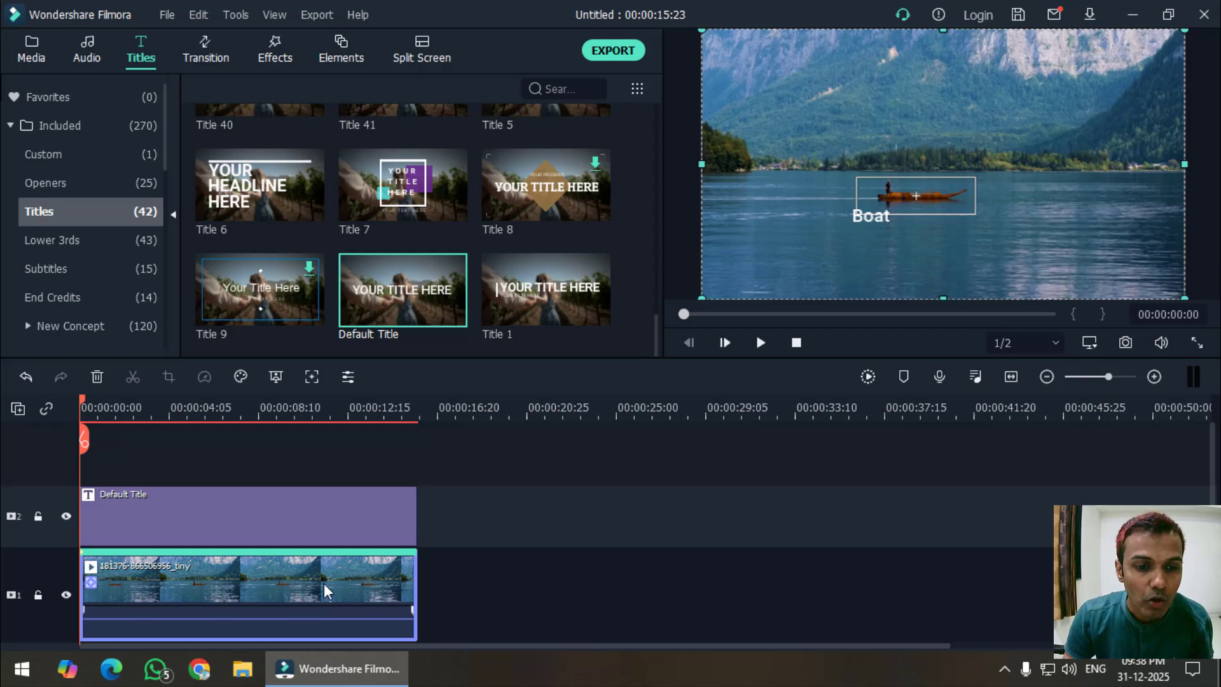
pyautogui.click(317, 377)
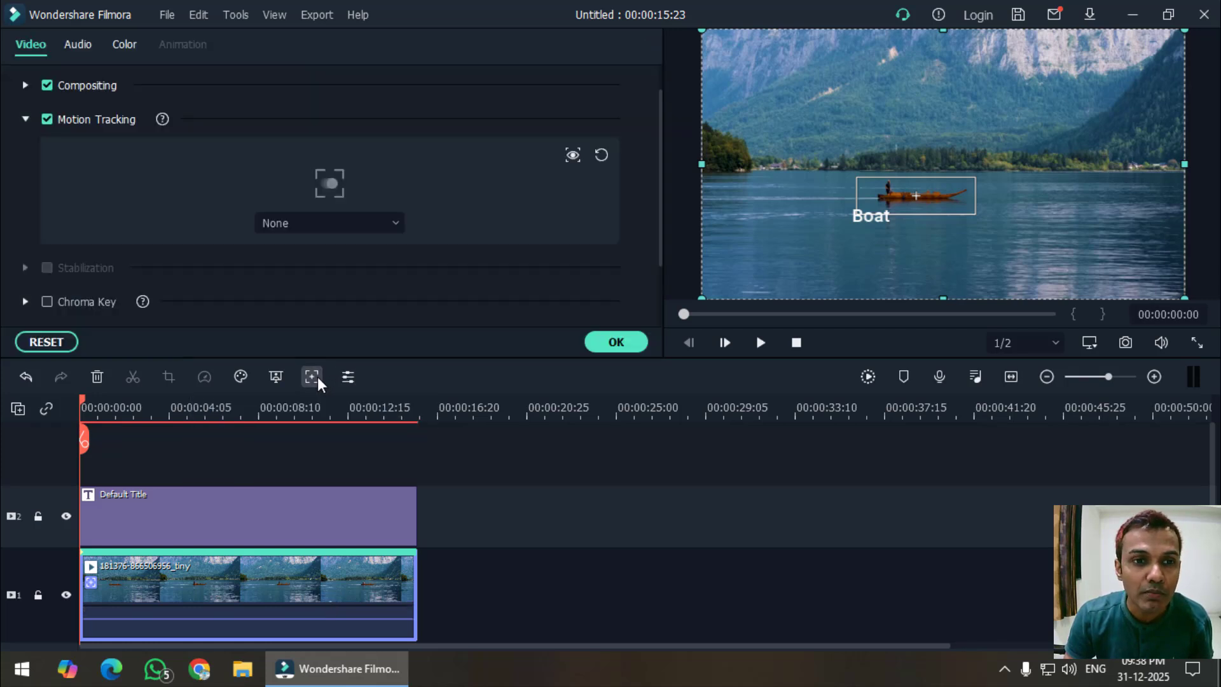
pyautogui.click(334, 223)
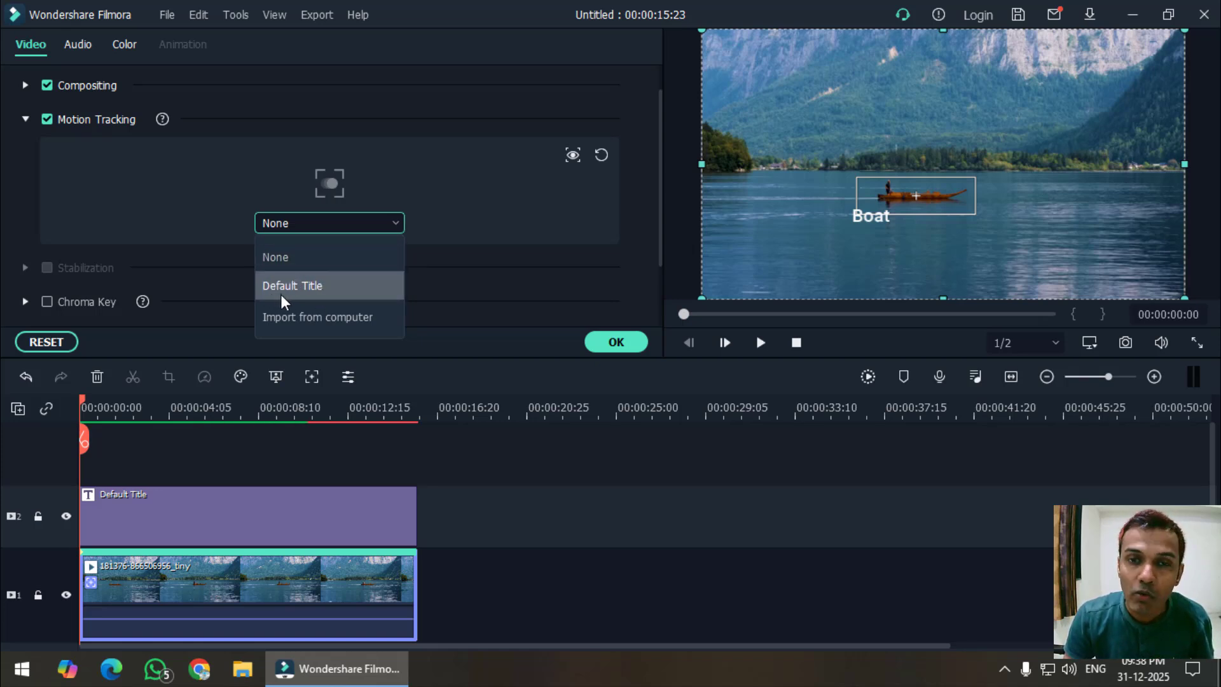
pyautogui.click(344, 223)
pyautogui.click(343, 222)
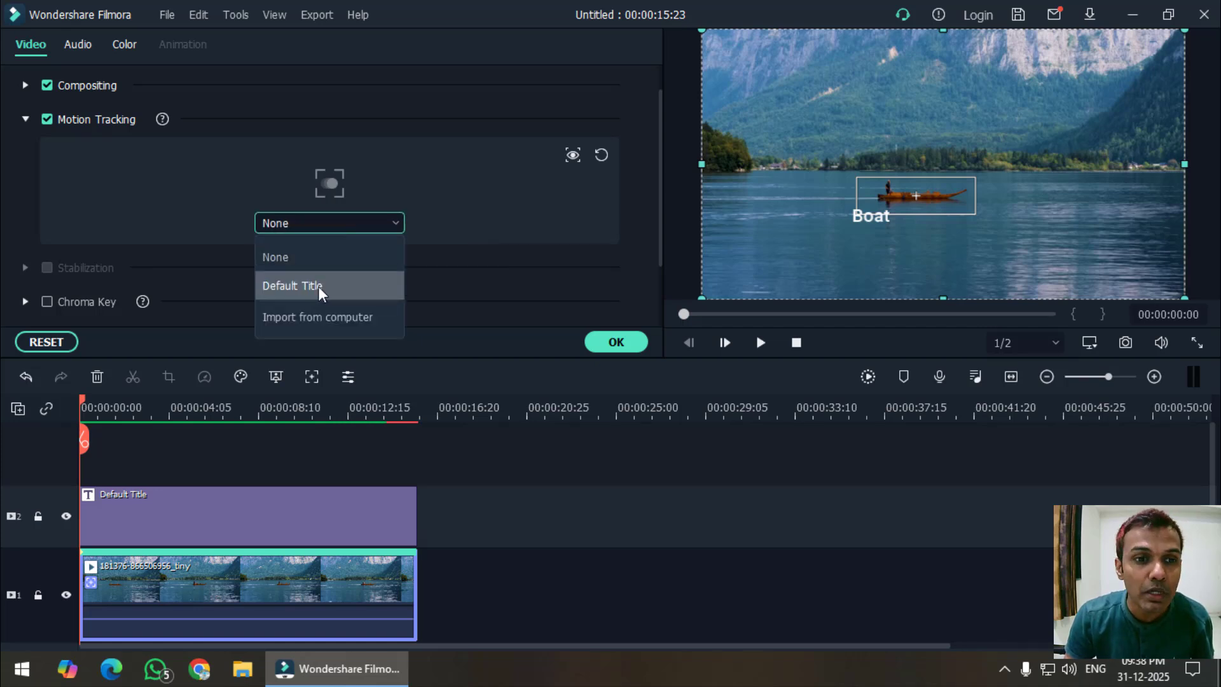
pyautogui.click(297, 286)
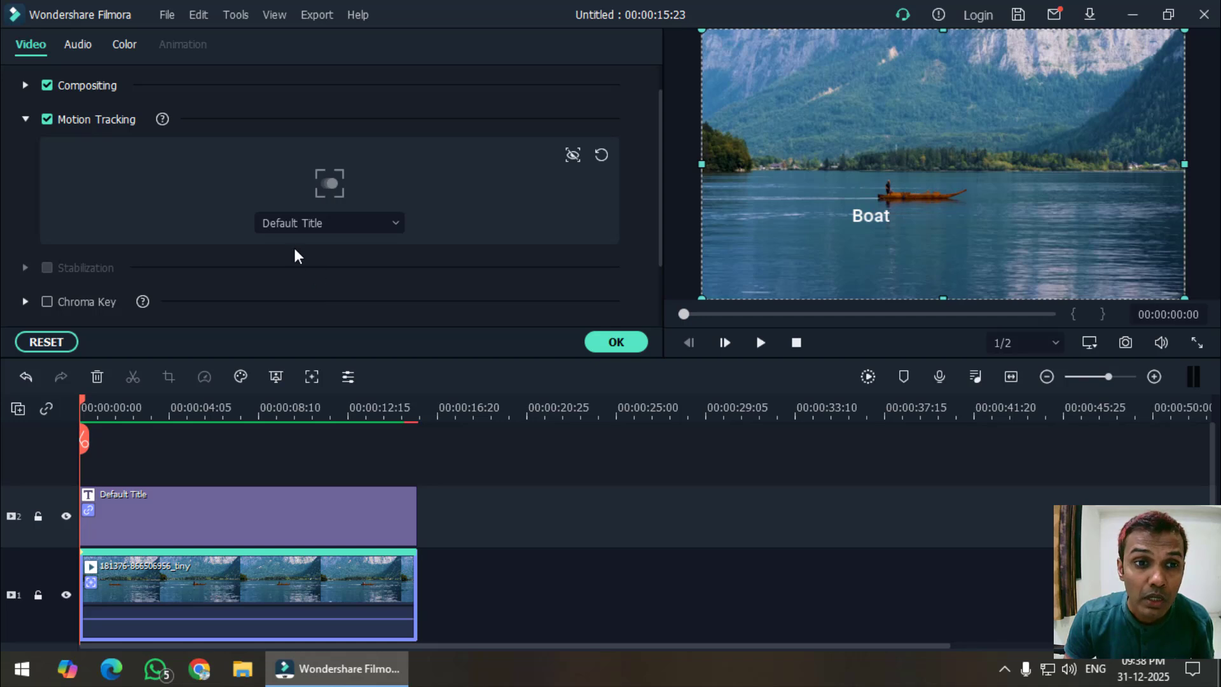
pyautogui.click(614, 347)
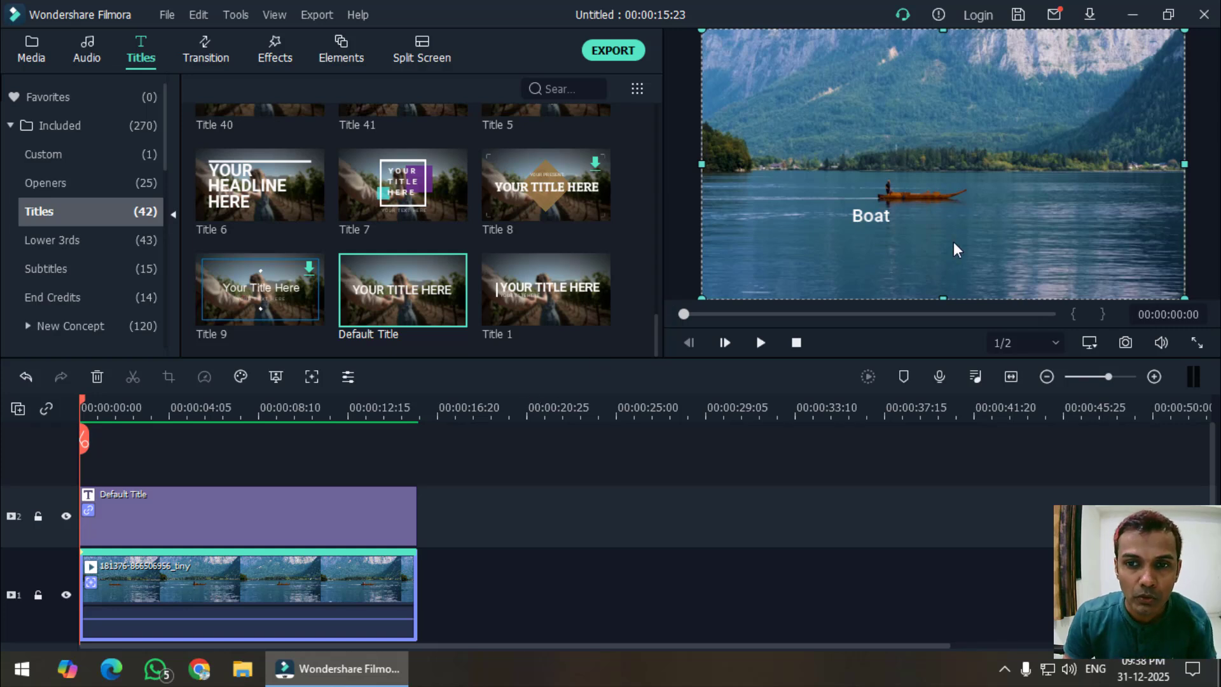
# - Play the video from the start to check how the "Boat" title follows the moving boat
pyautogui.click(761, 344)
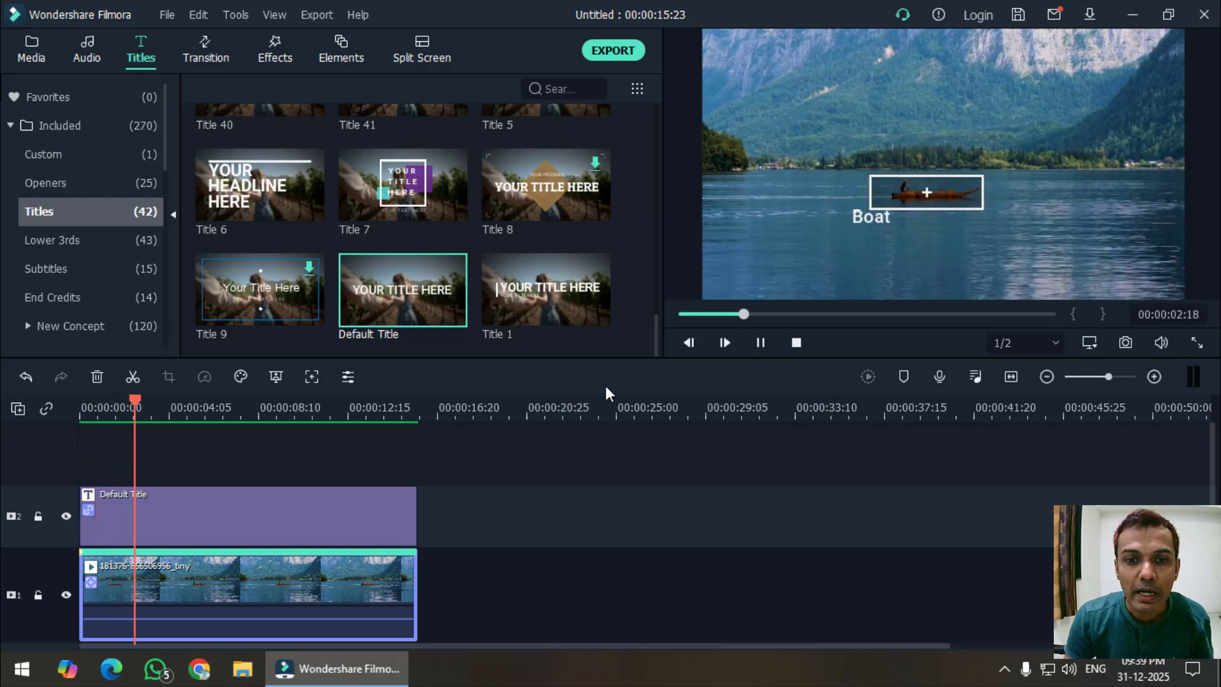
pyautogui.click(761, 343)
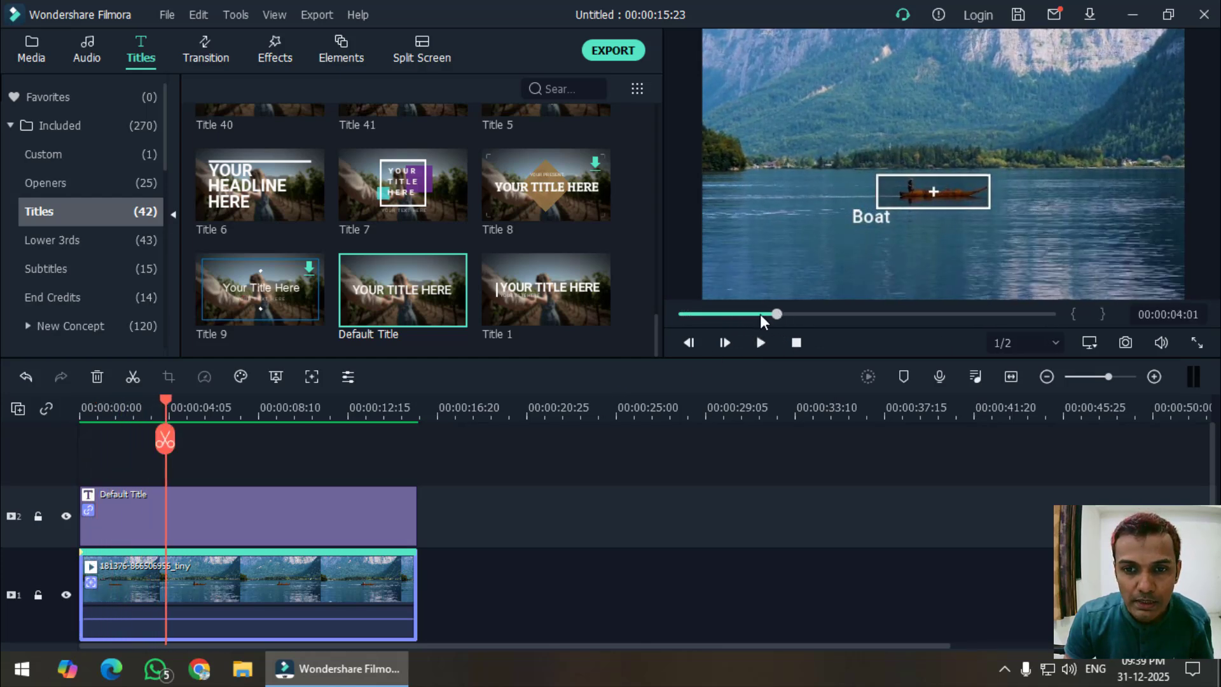
pyautogui.moveTo(760, 314); pyautogui.dragTo(652, 326)
pyautogui.click(445, 463)
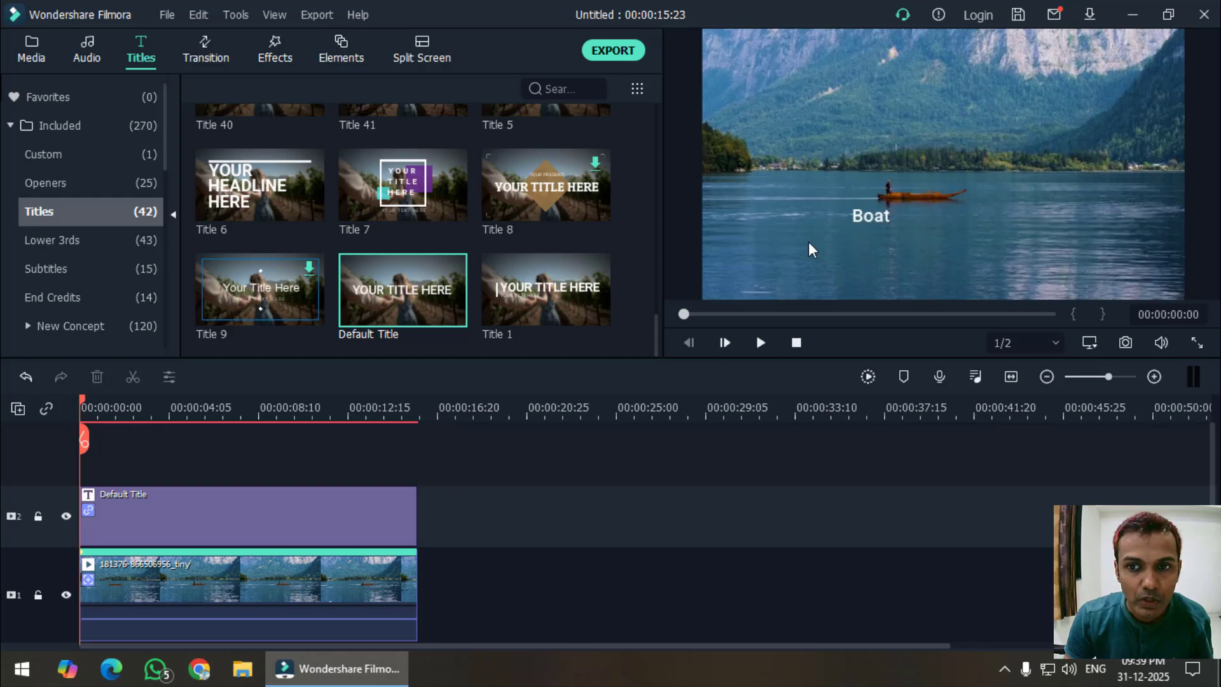
pyautogui.click(769, 342)
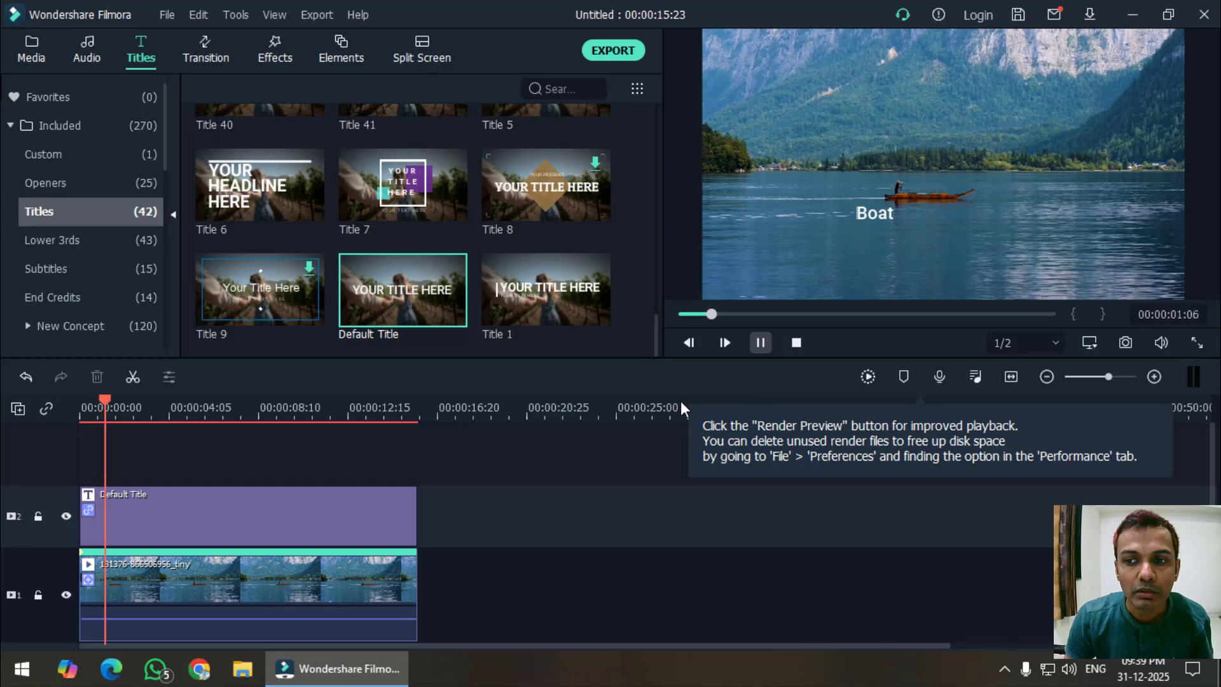